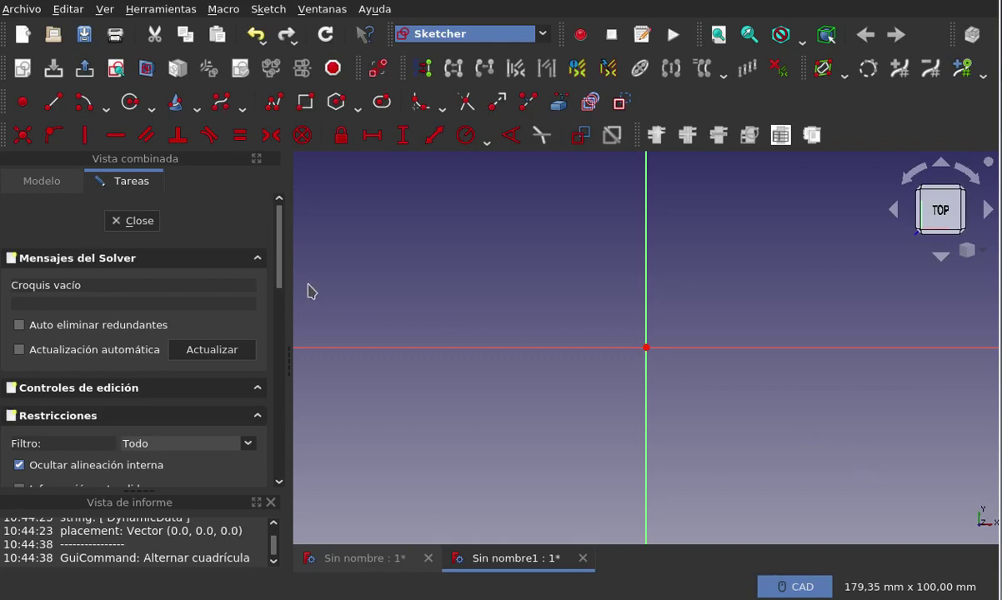
# Draw a rectangle from the sketch origin to an opposite corner, then show the model tree
pyautogui.click(306, 109)
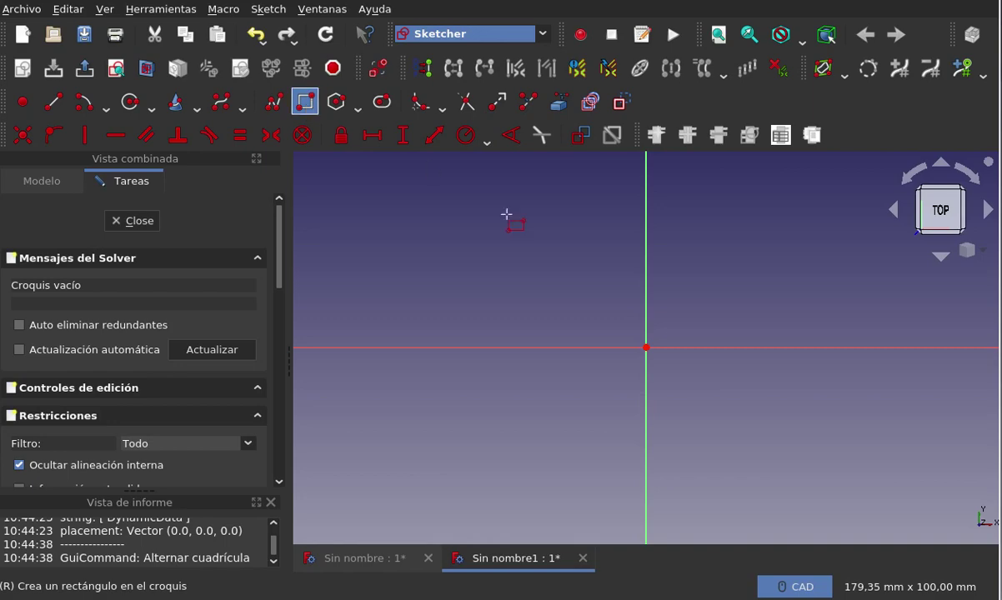
pyautogui.click(647, 347)
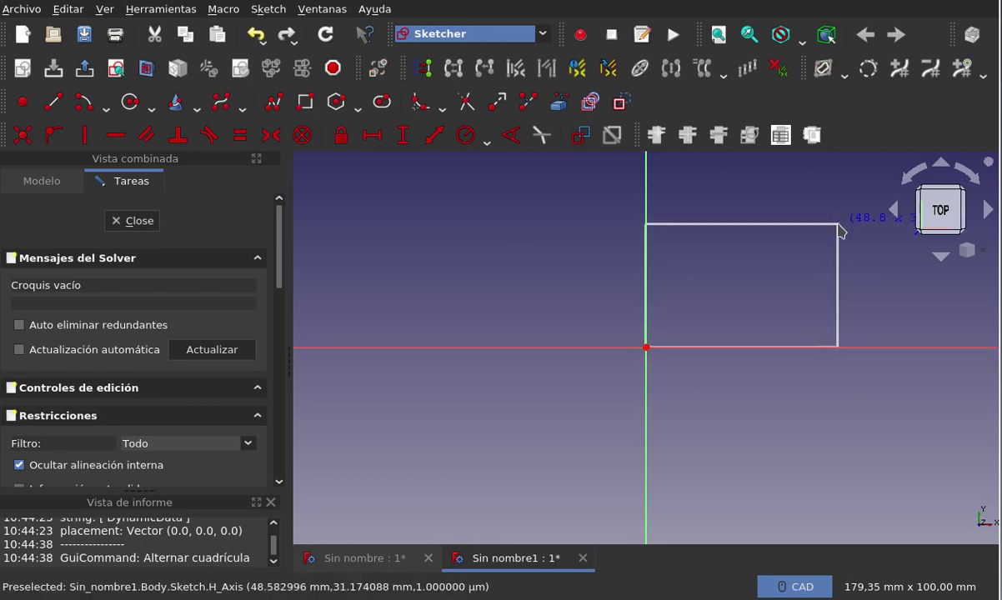
pyautogui.click(838, 224)
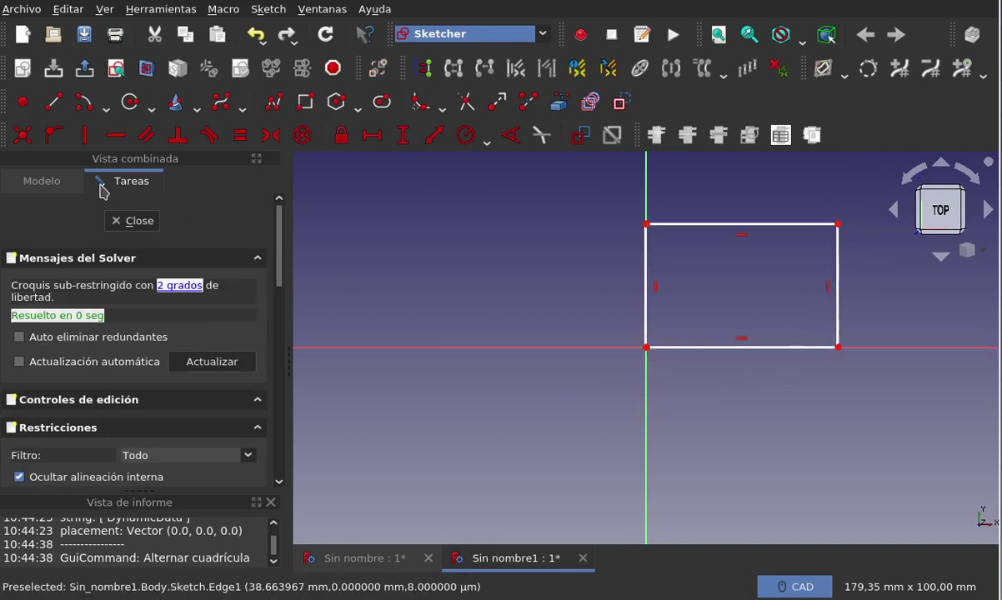
pyautogui.click(63, 184)
# Select dd to list its parameters: Altura 60, Ancho 100 and Largo 150
pyautogui.click(92, 273)
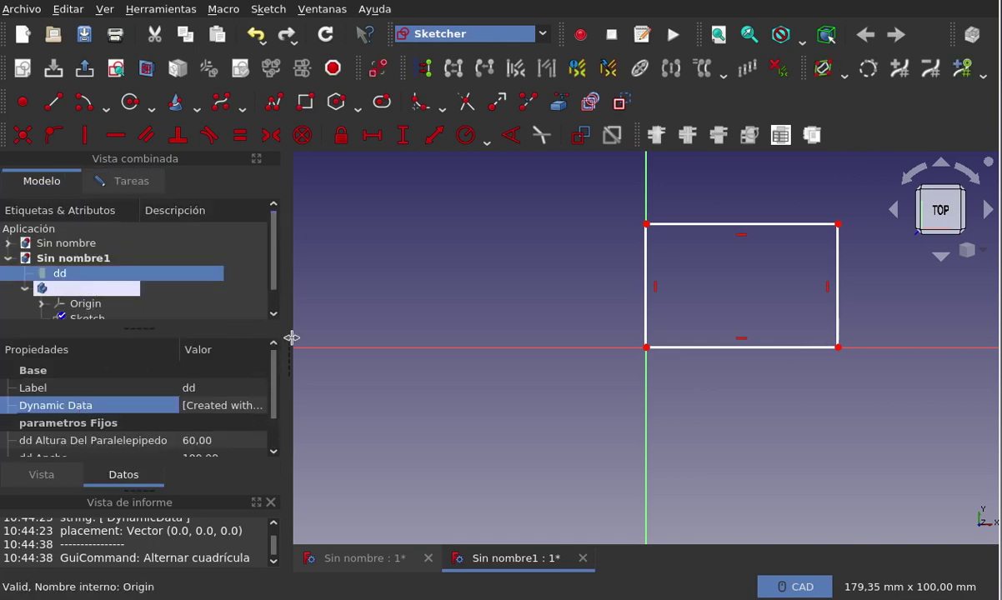
pyautogui.scroll(-2, 269, 384)
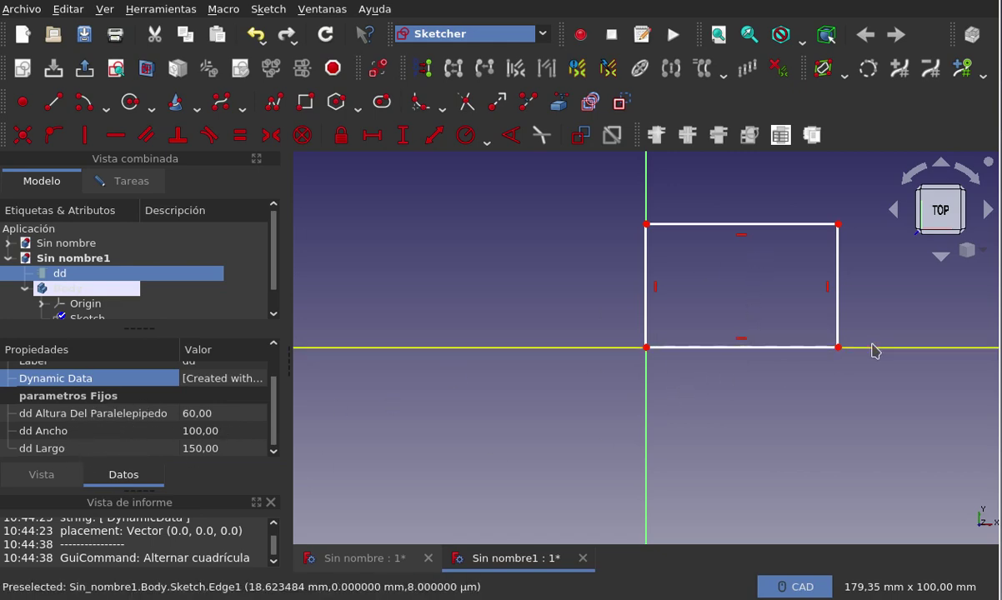
# Give the bottom edge a horizontal distance constraint with formula dd.ddAncho, resolving to 100 mm
pyautogui.click(794, 349)
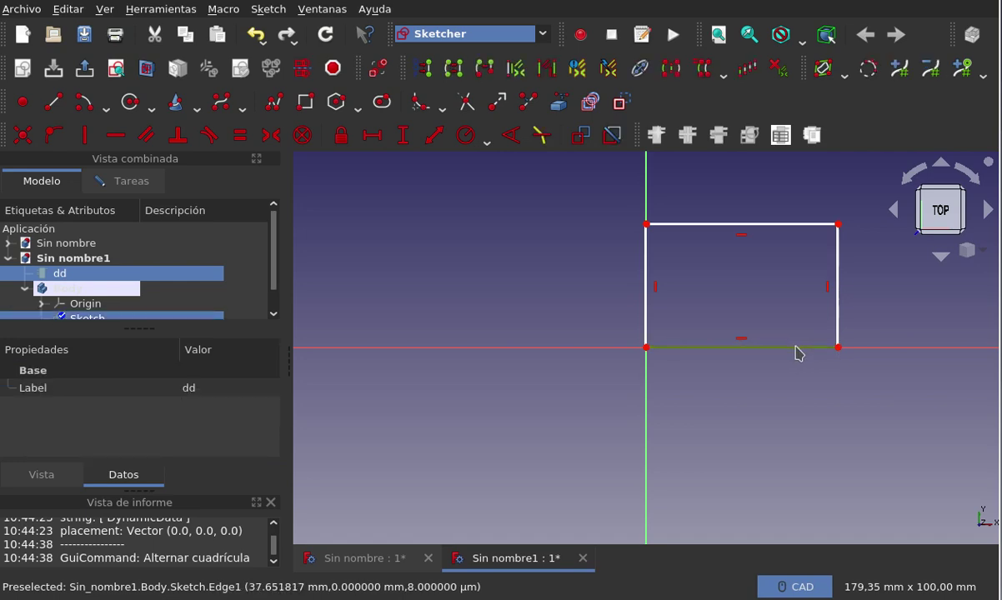
pyautogui.click(380, 145)
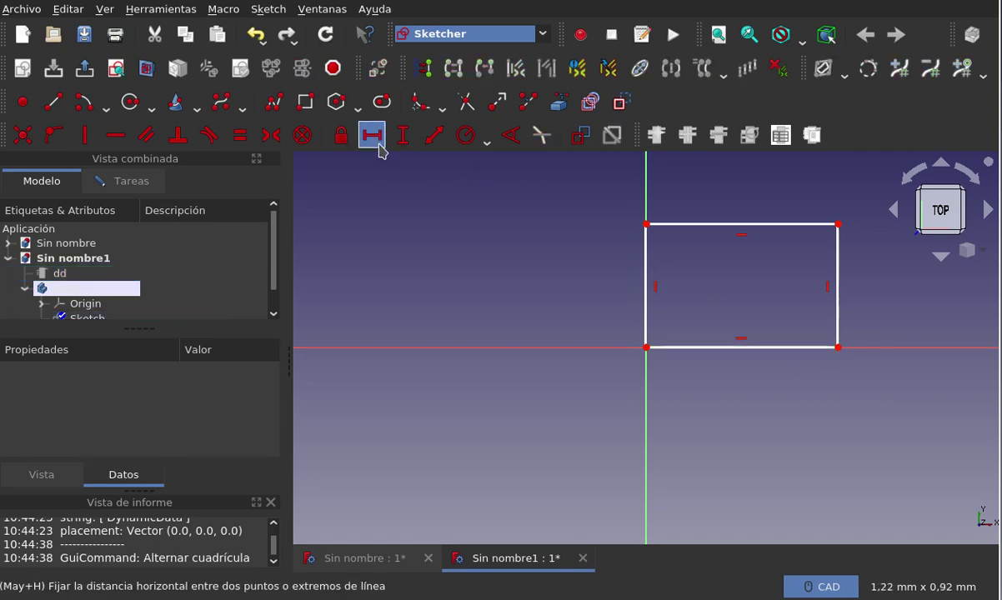
pyautogui.click(715, 347)
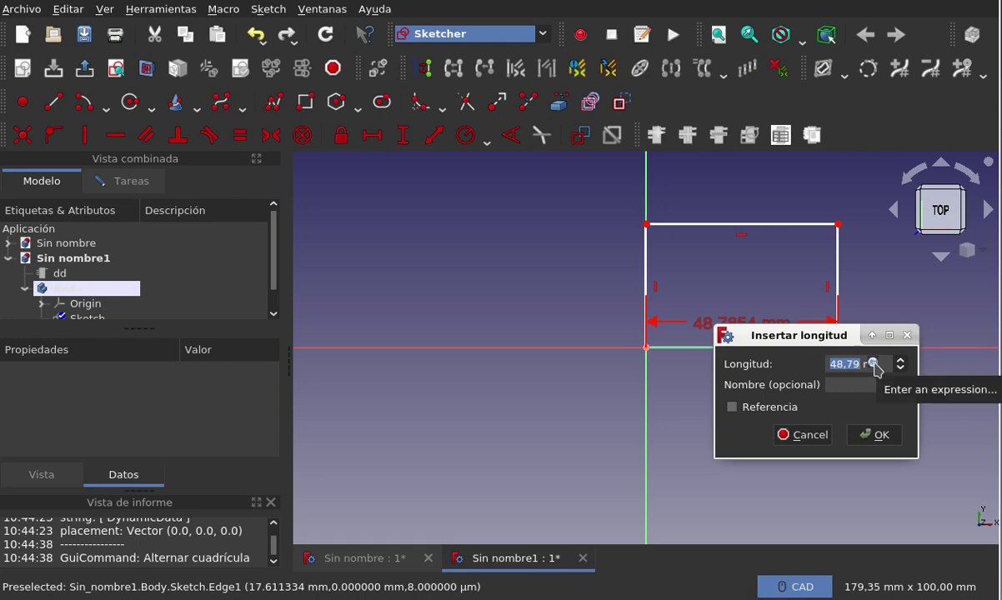
pyautogui.click(872, 363)
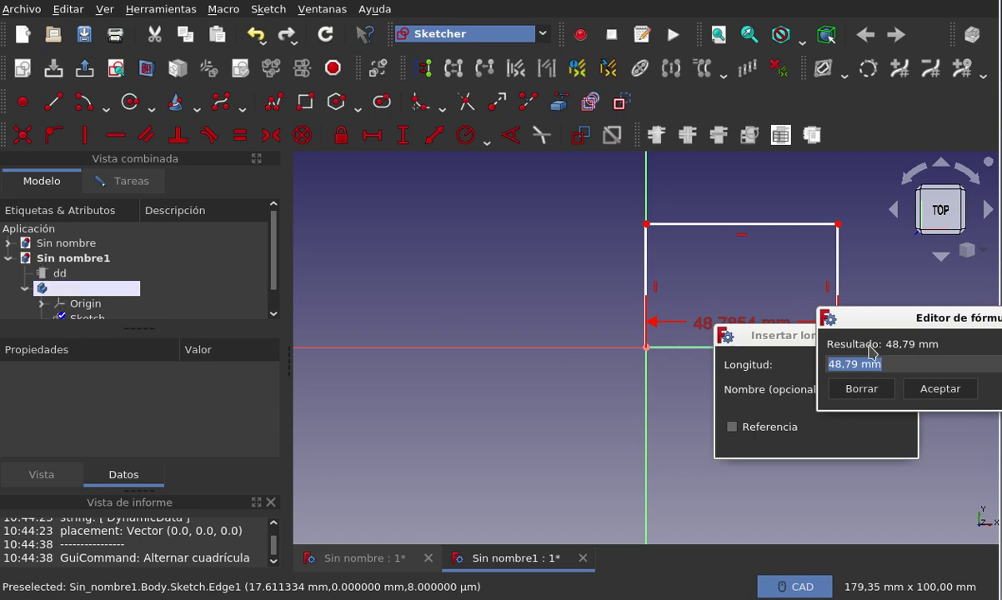
pyautogui.write('dd')
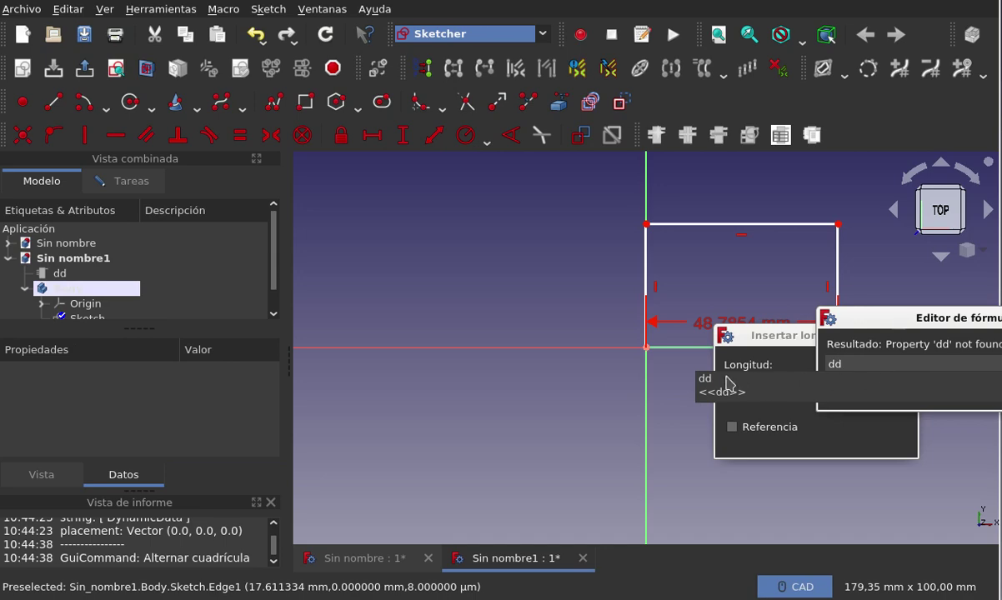
pyautogui.click(724, 377)
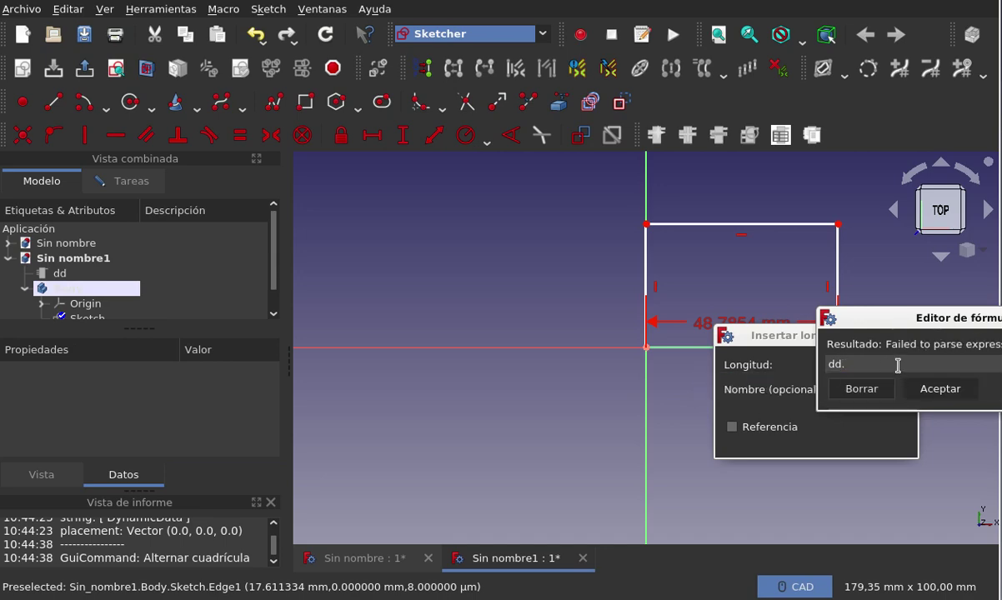
pyautogui.write('a')
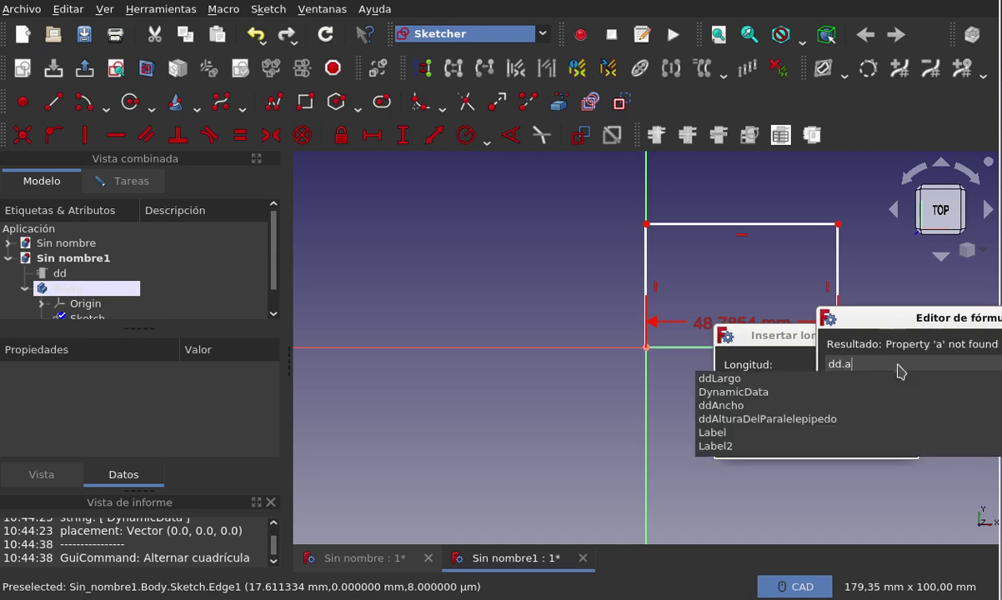
pyautogui.write('n')
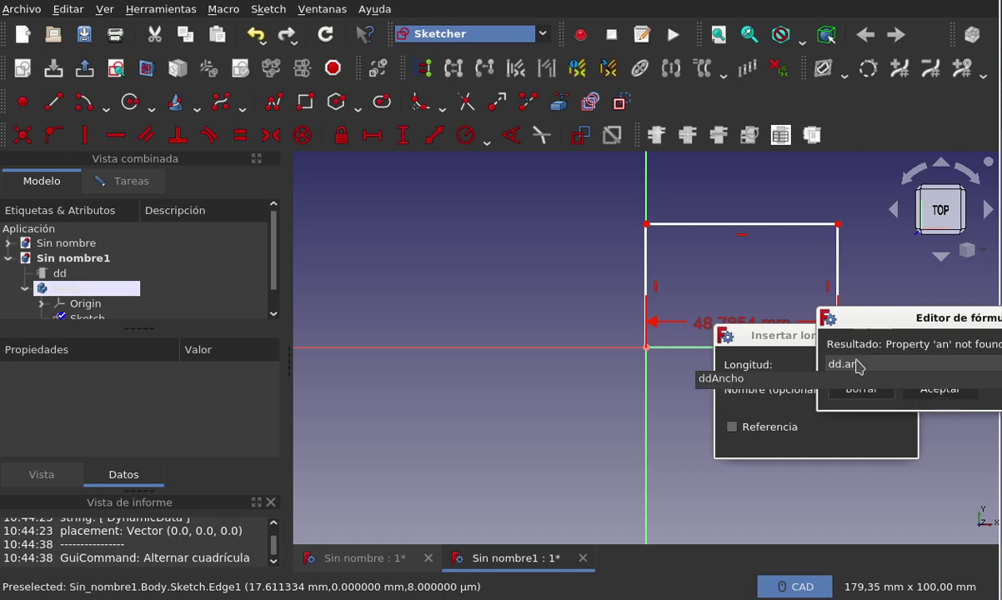
pyautogui.click(719, 378)
pyautogui.click(927, 389)
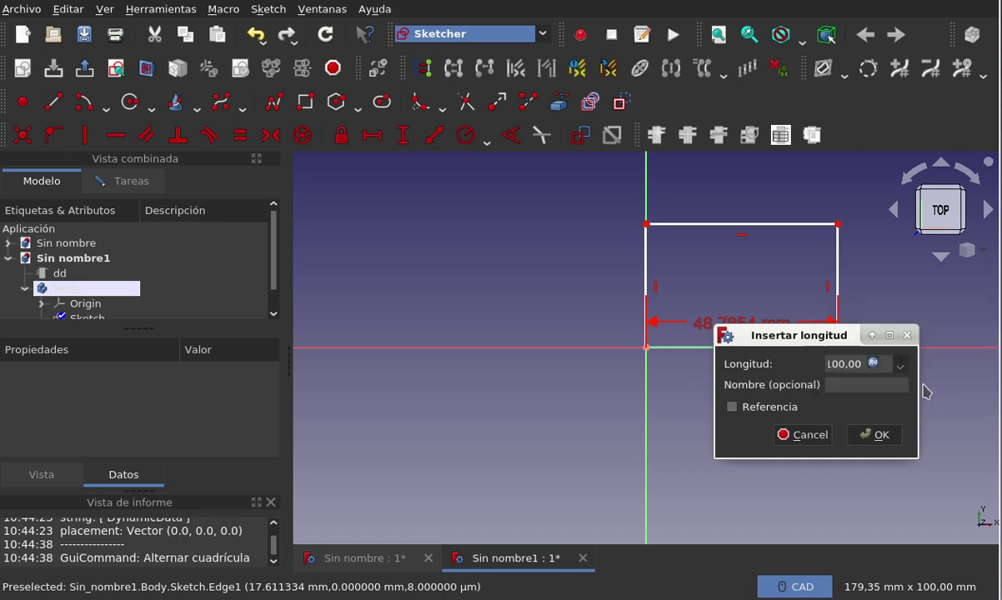
pyautogui.click(869, 431)
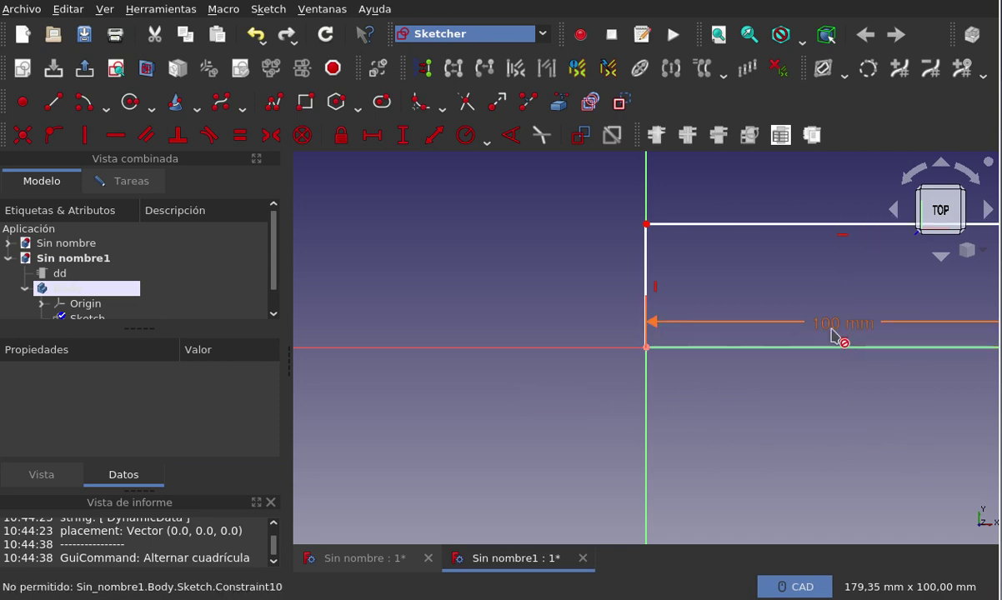
# Give the left edge a vertical distance constraint with formula dd.ddLargo, resolving to 150 mm
pyautogui.moveTo(829, 327); pyautogui.dragTo(821, 413)
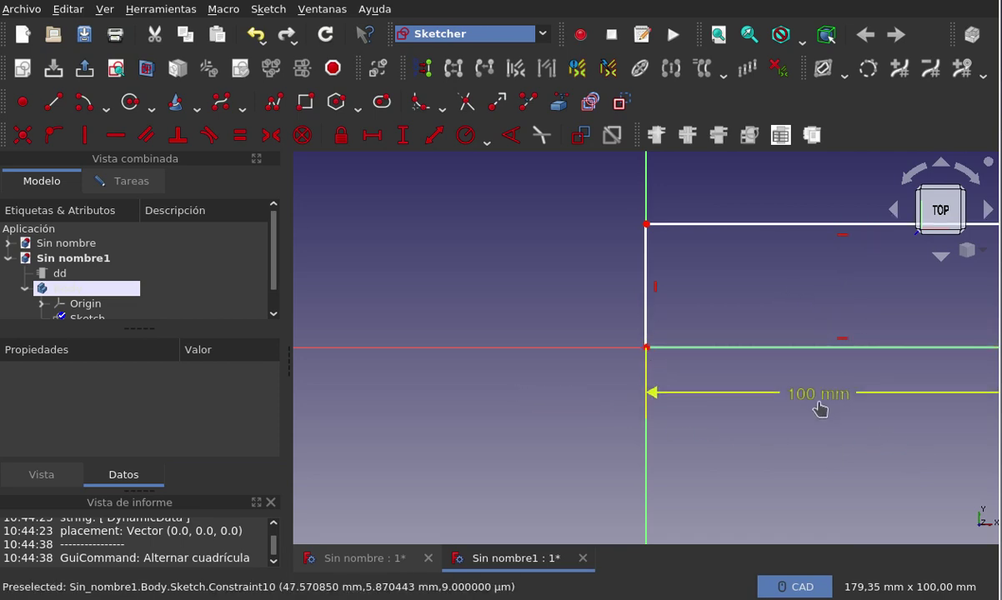
pyautogui.click(646, 308)
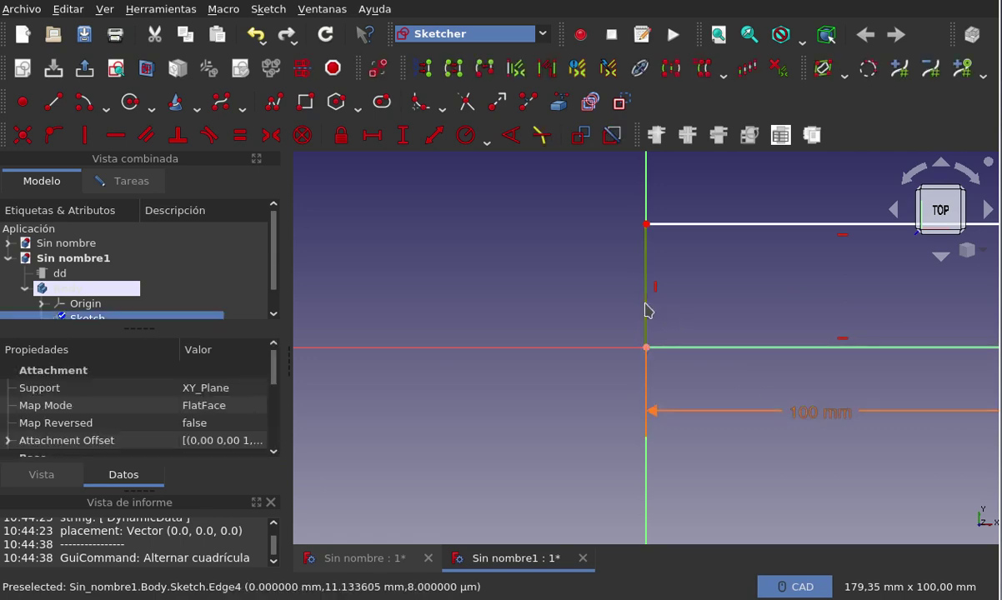
pyautogui.click(403, 136)
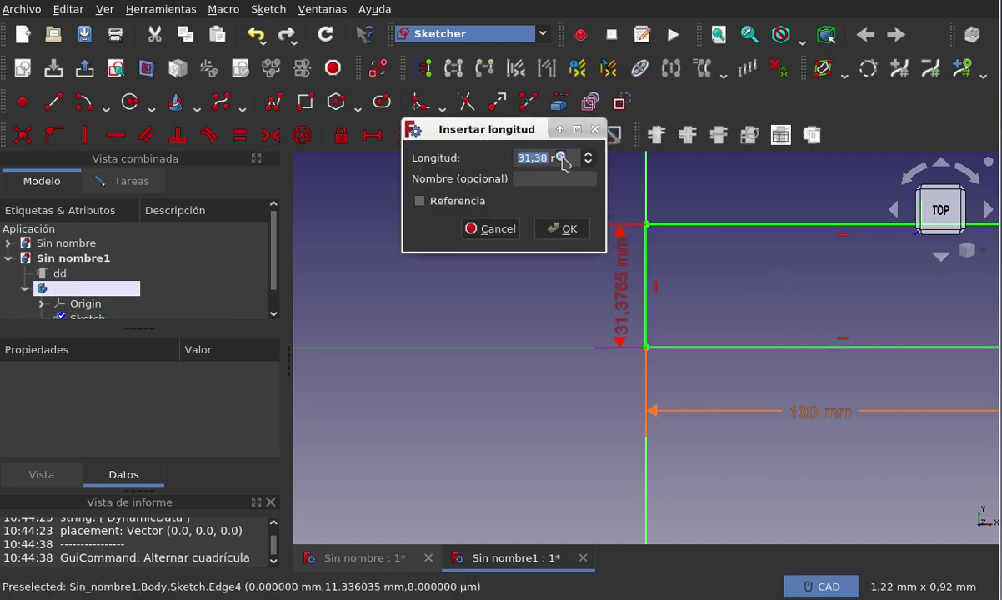
pyautogui.click(560, 157)
pyautogui.write('dd')
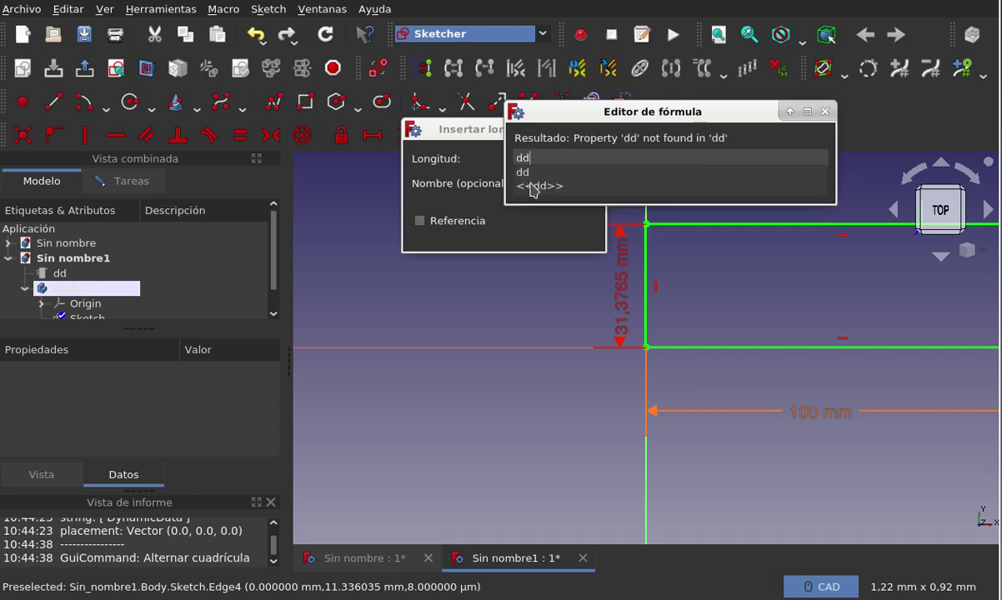
pyautogui.write('.a')
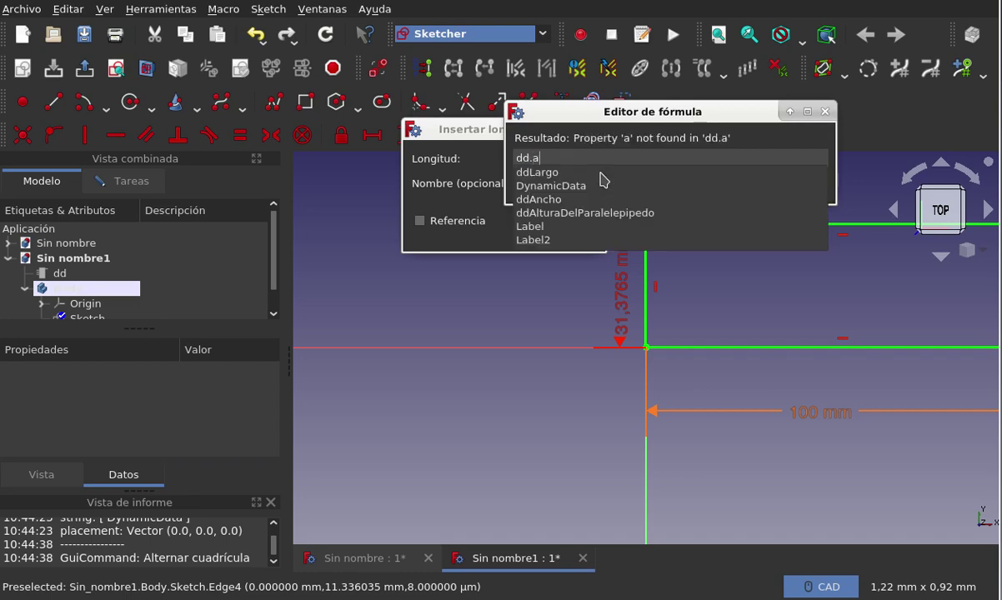
pyautogui.write('l')
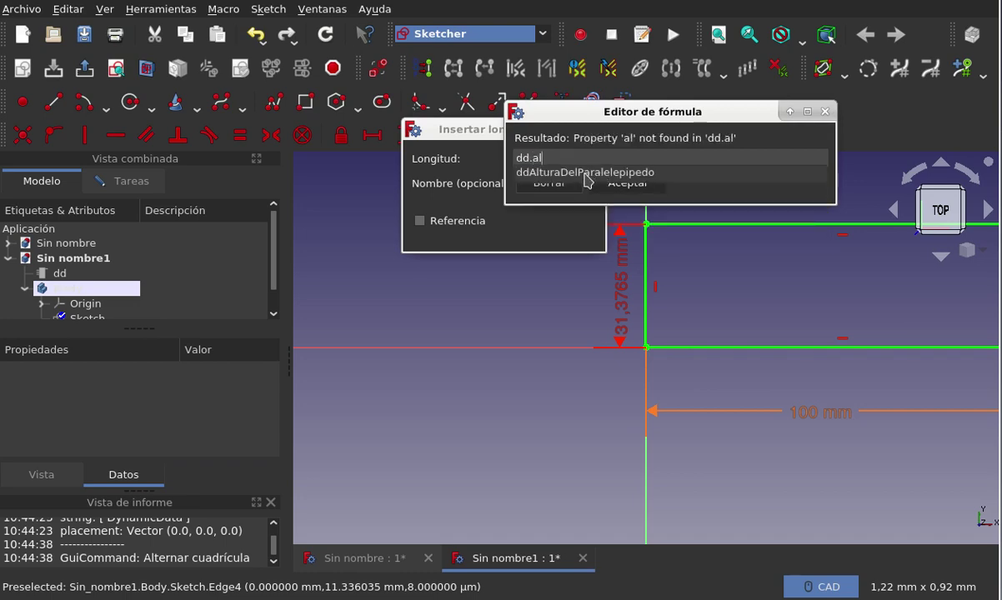
pyautogui.press('BackSpace')
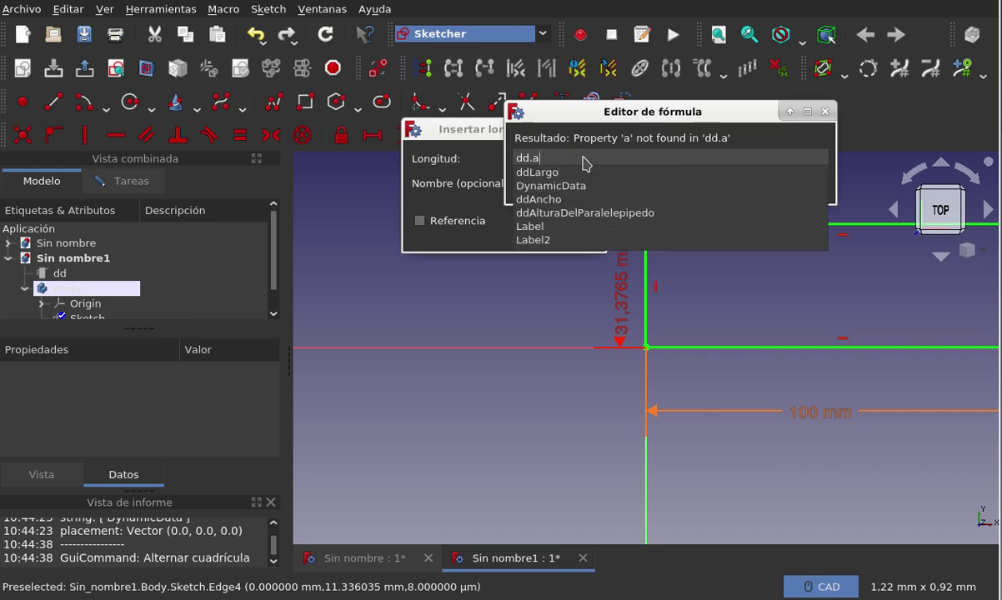
pyautogui.press('BackSpace')
pyautogui.write('lar')
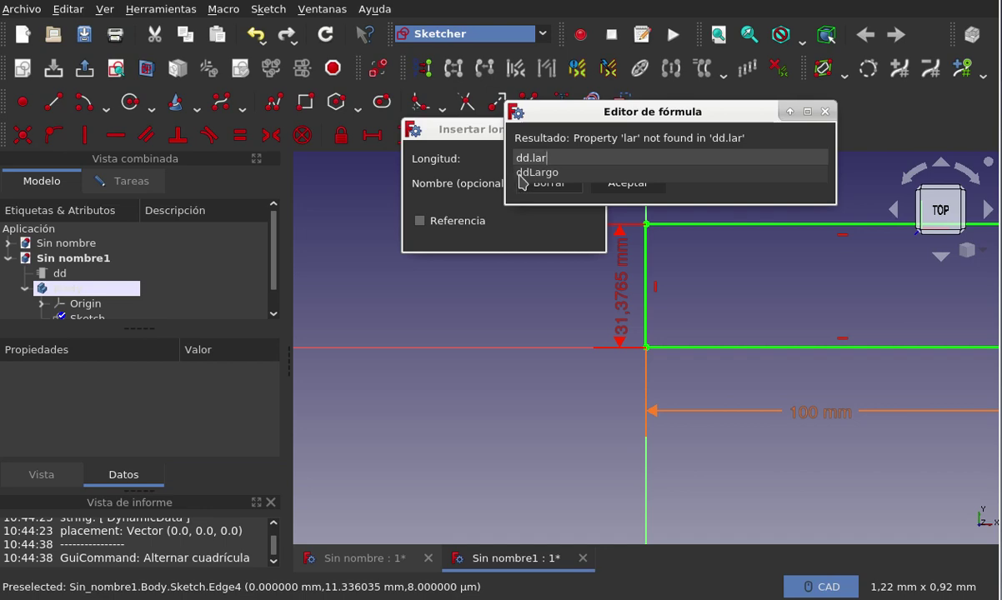
pyautogui.click(519, 172)
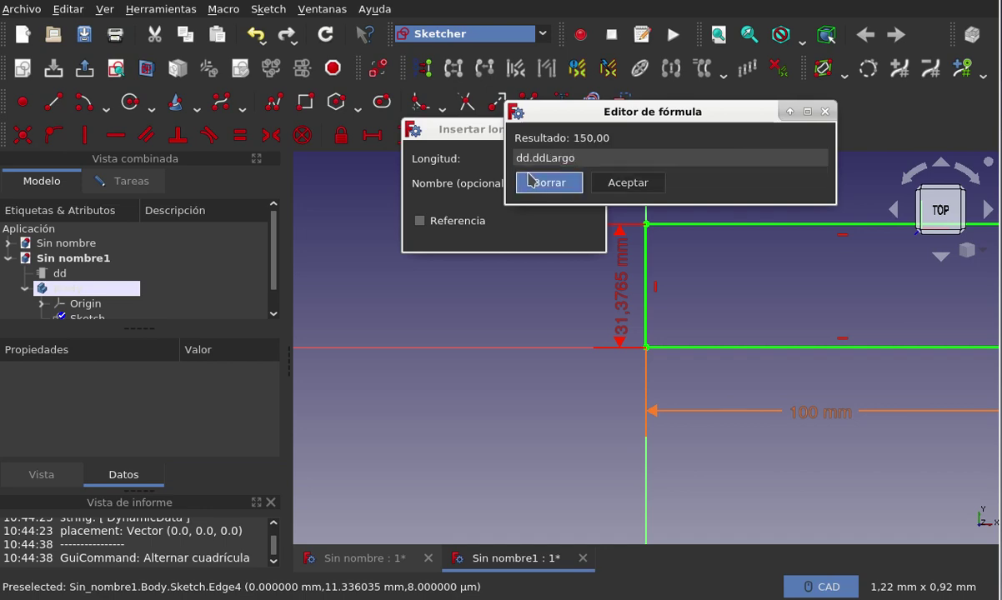
pyautogui.click(622, 184)
pyautogui.click(567, 227)
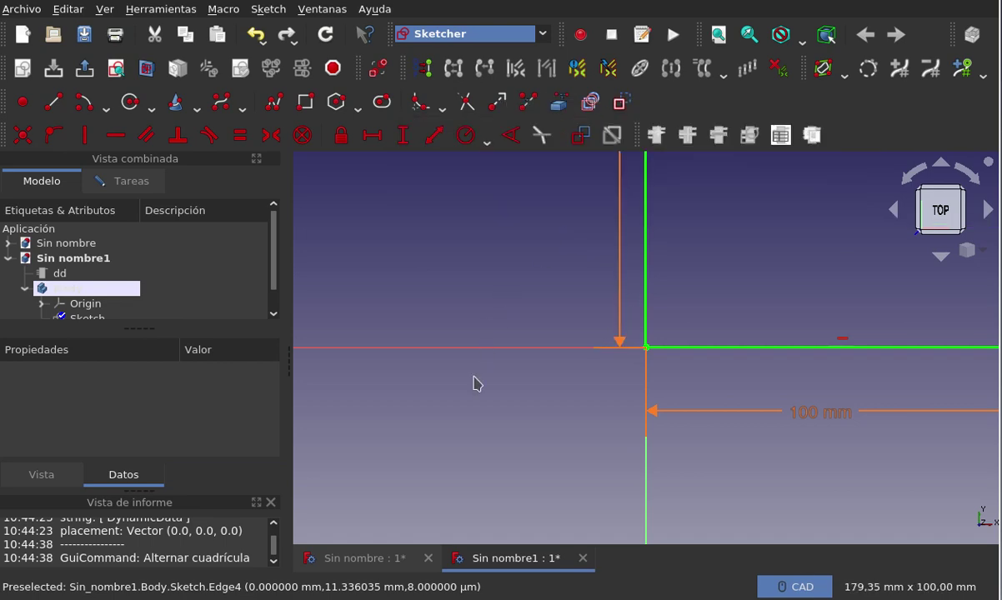
# Fit the 100 × 150 mm rectangle in view and return to the Tareas panel
pyautogui.click(718, 34)
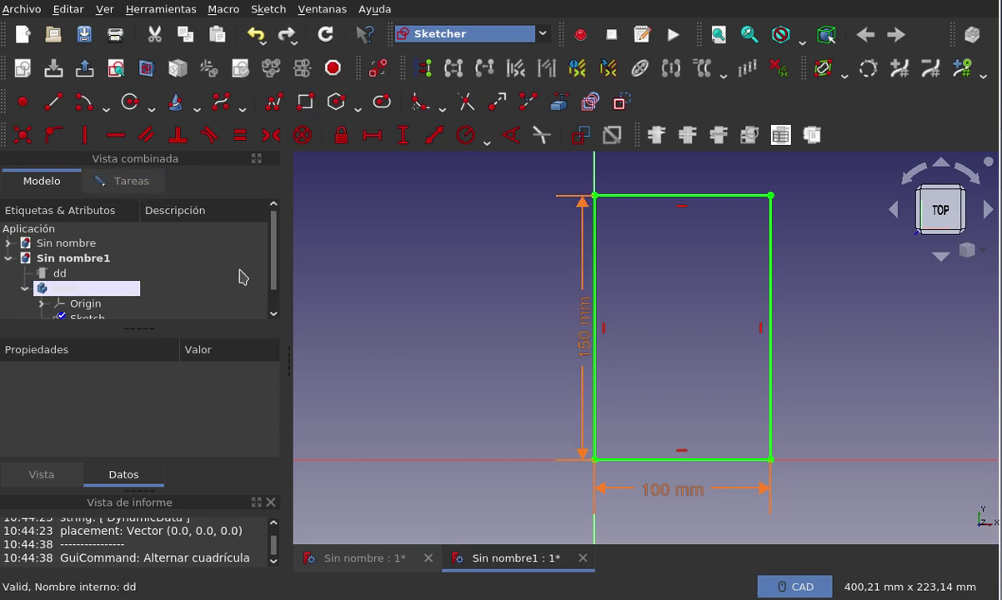
pyautogui.click(147, 185)
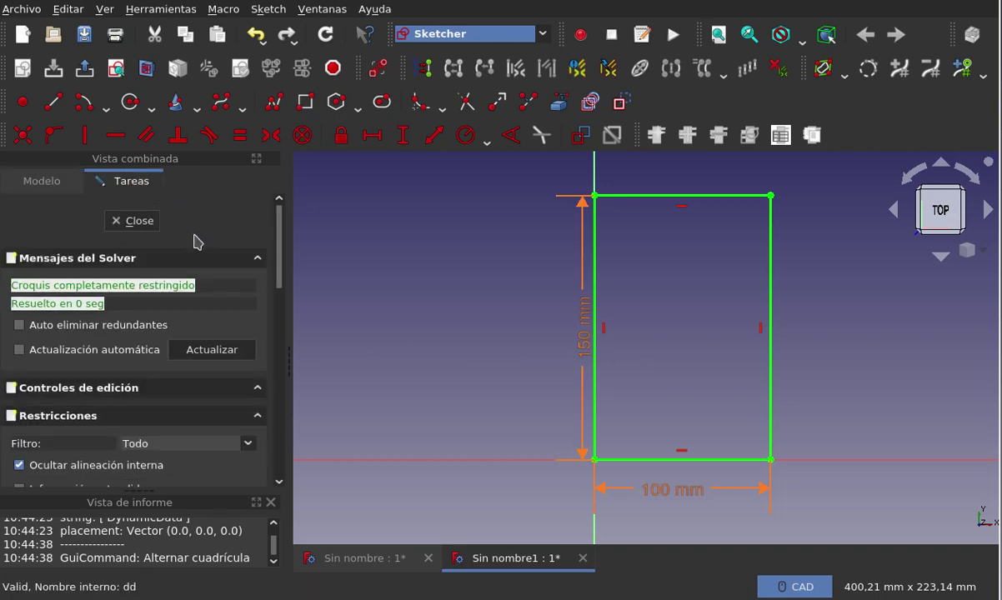
# Close the sketch, fit it in view, and pad it into a 10 mm slab
pyautogui.click(150, 223)
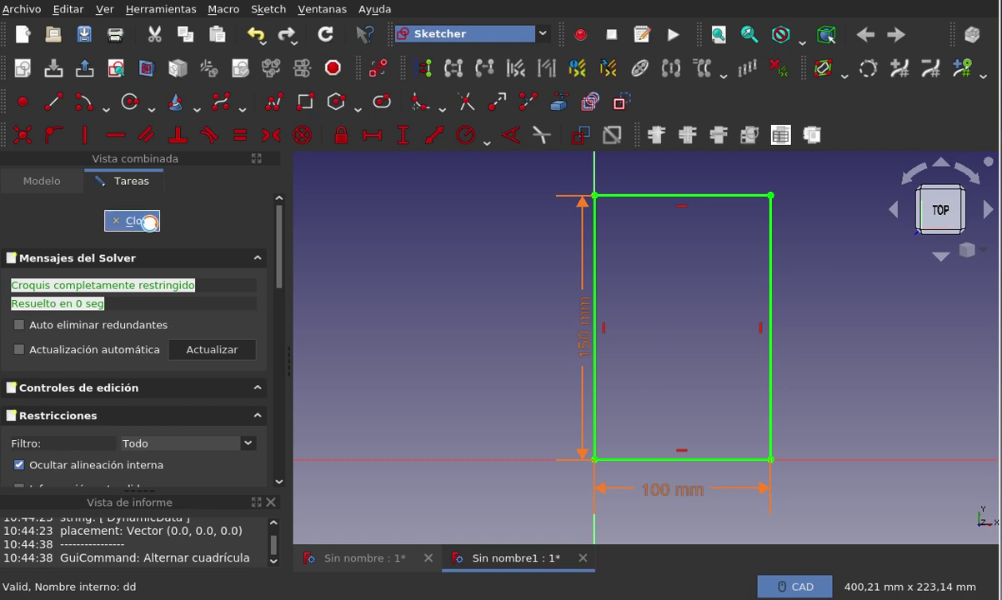
pyautogui.click(717, 34)
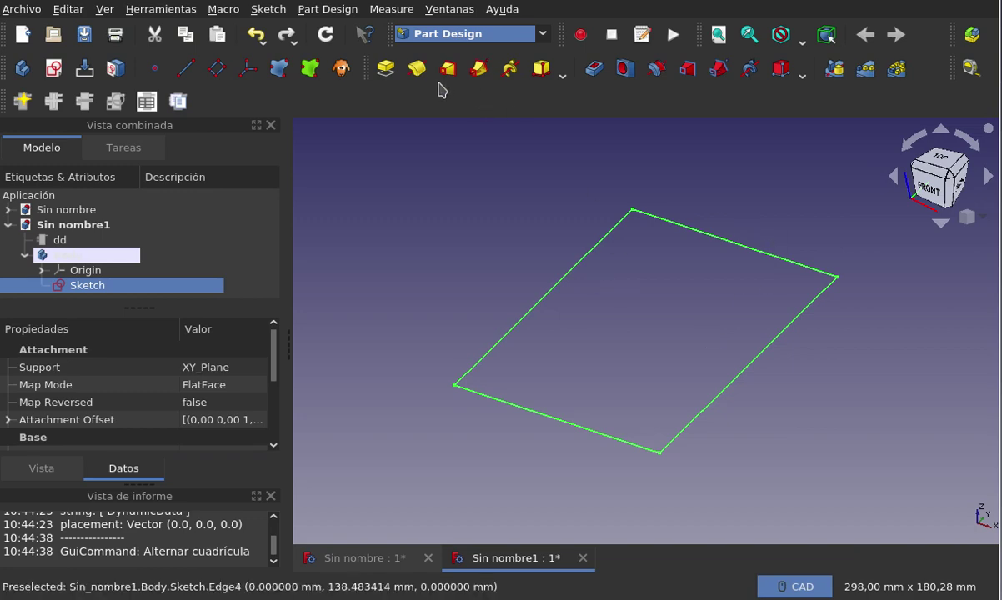
pyautogui.click(386, 69)
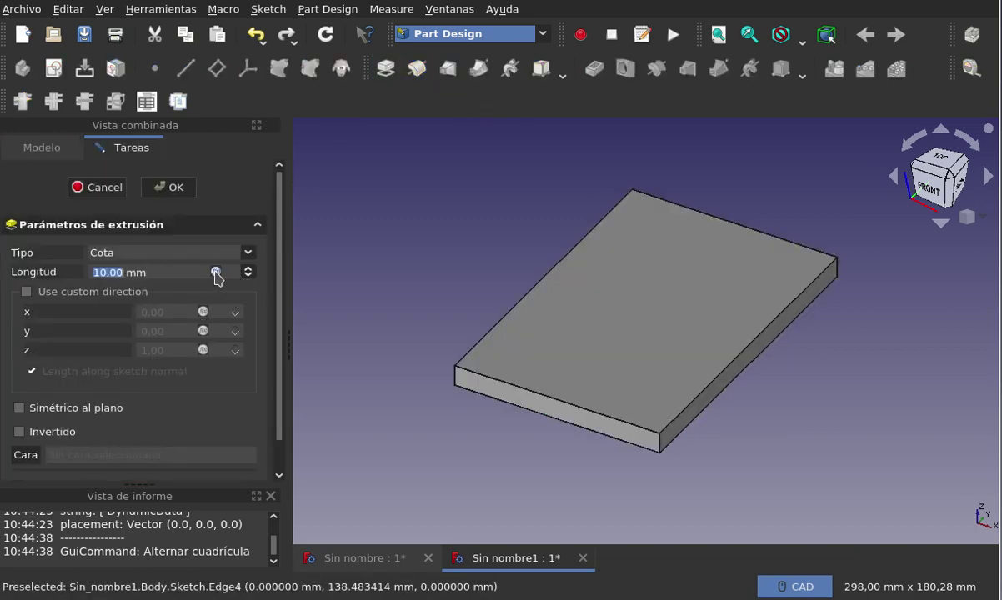
# Set the pad length to formula dd.ddAlturaDelParalelepipedo, making the box 60 mm tall
pyautogui.click(216, 272)
pyautogui.write('dd')
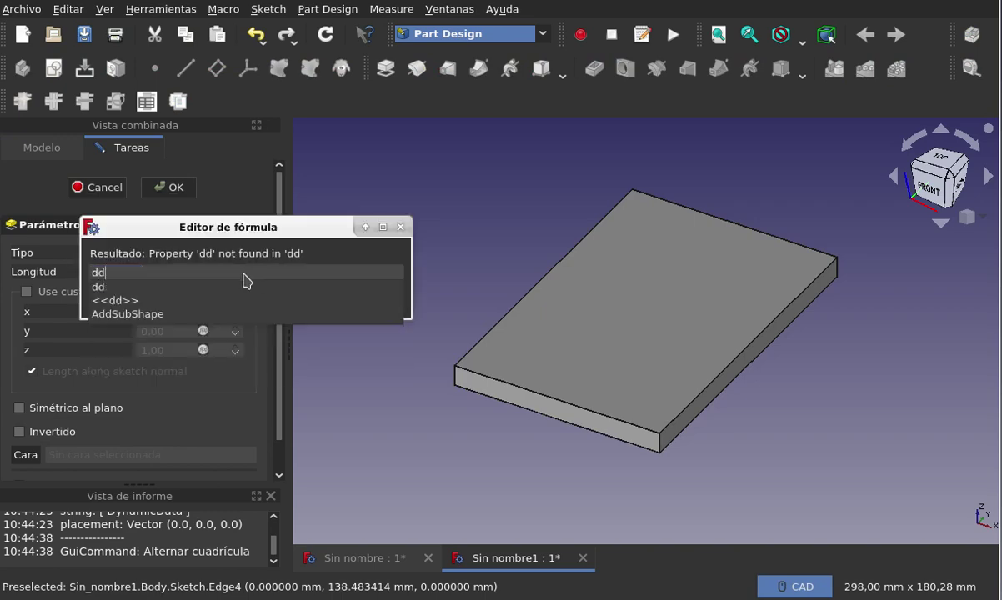
pyautogui.click(148, 306)
pyautogui.write('.')
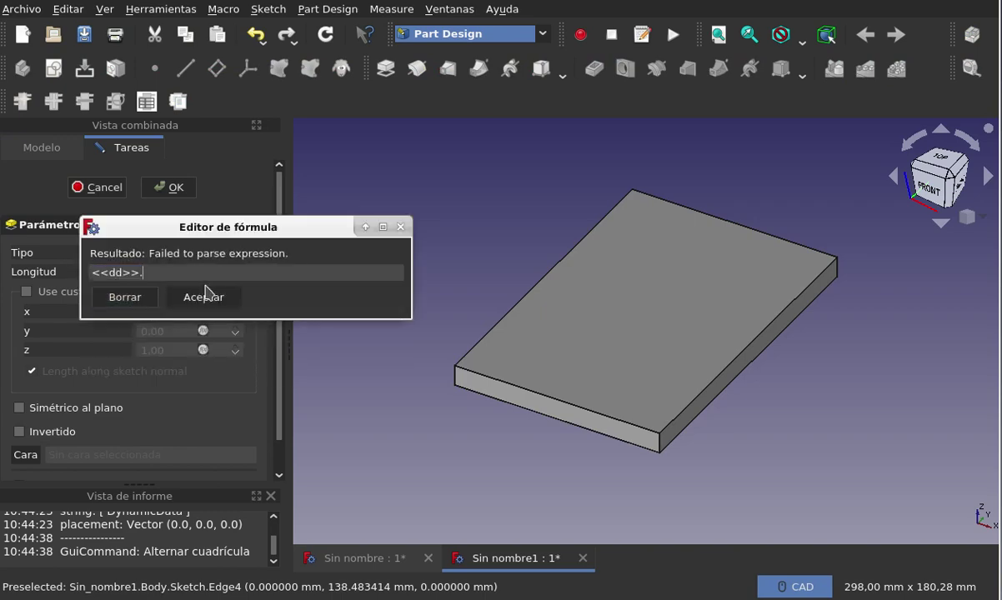
pyautogui.write('al')
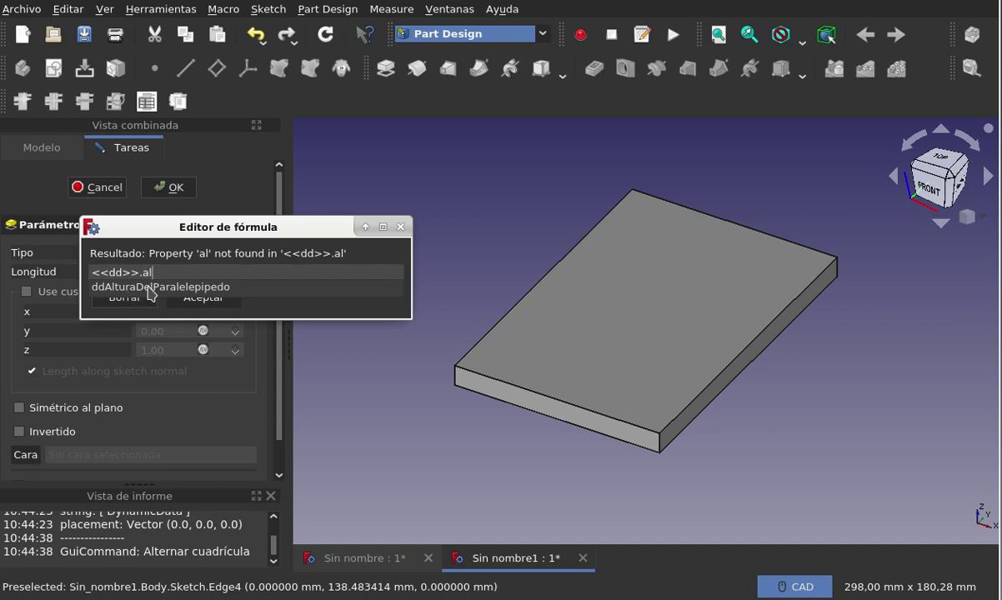
pyautogui.click(150, 288)
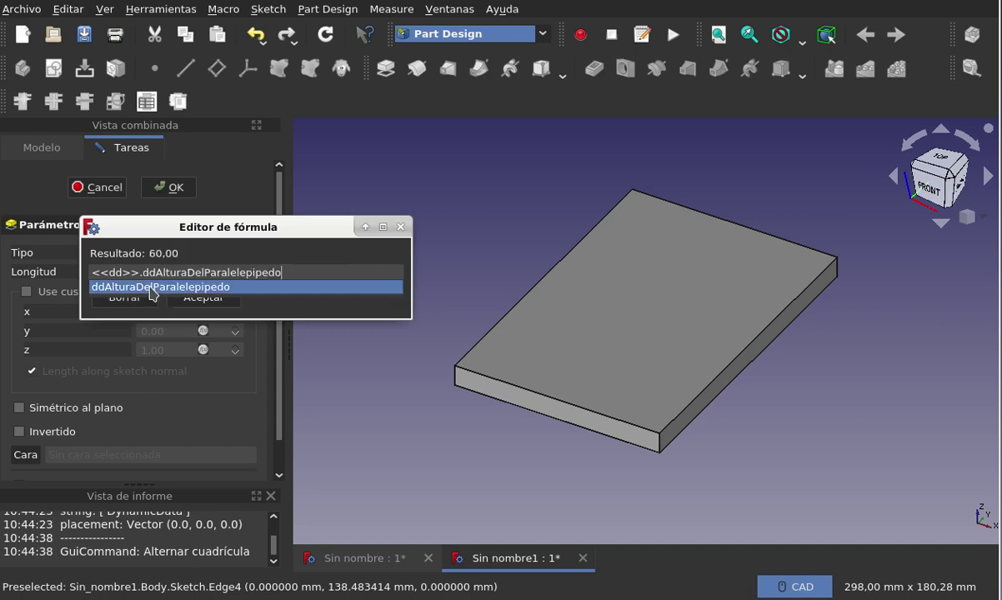
pyautogui.click(215, 298)
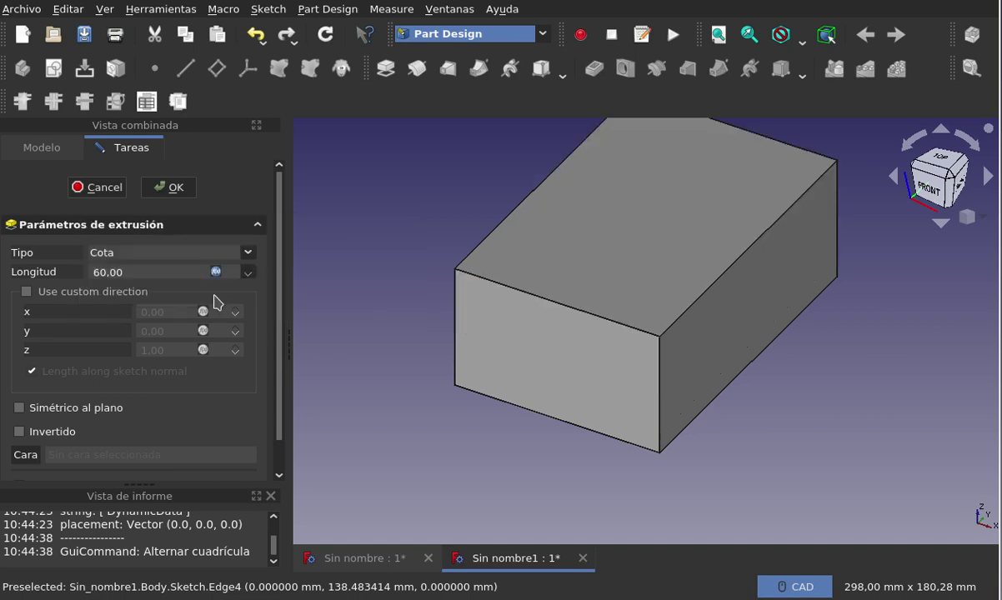
pyautogui.click(176, 187)
pyautogui.scroll(-2, 579, 367)
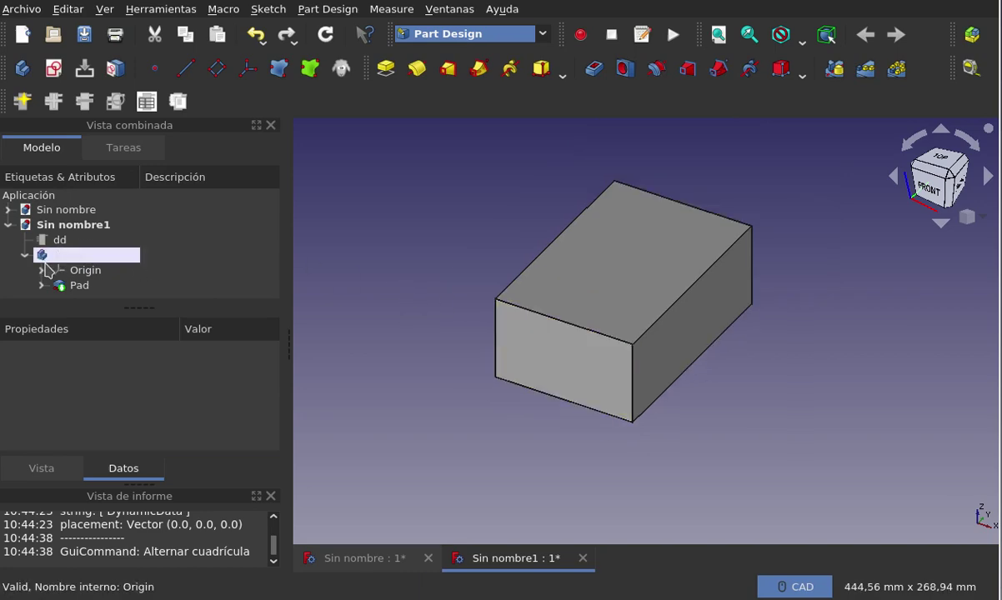
pyautogui.press('Escape')
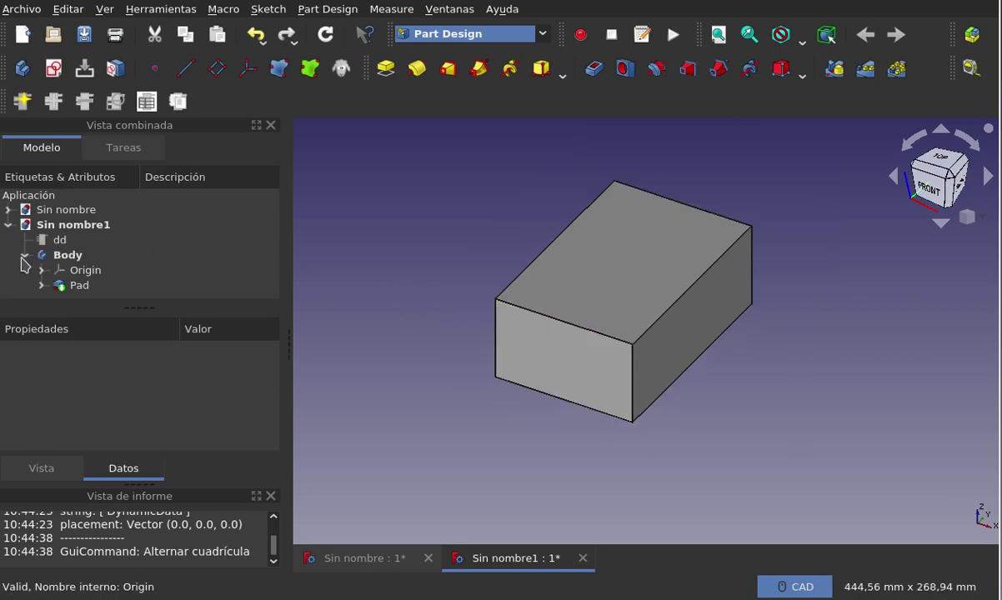
pyautogui.press('F2')
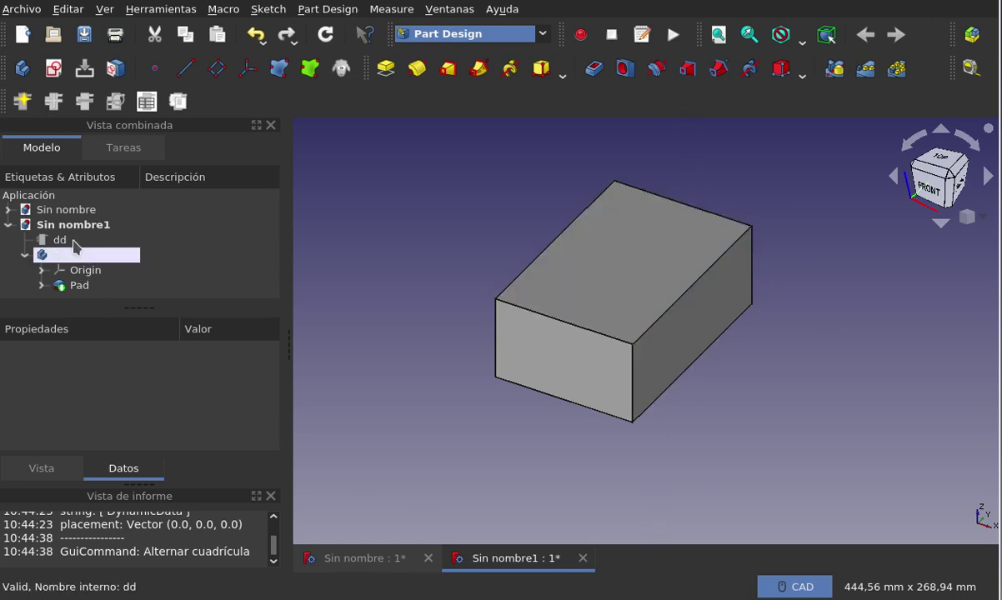
# Change dd Largo to 300 and fit the lengthened box in view
pyautogui.click(60, 240)
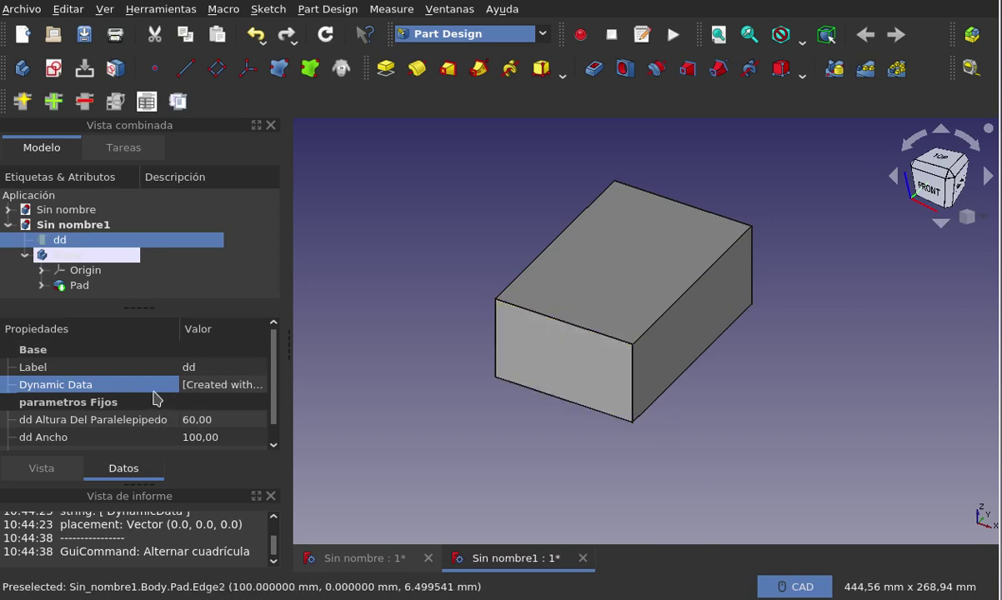
pyautogui.scroll(-1, 166, 405)
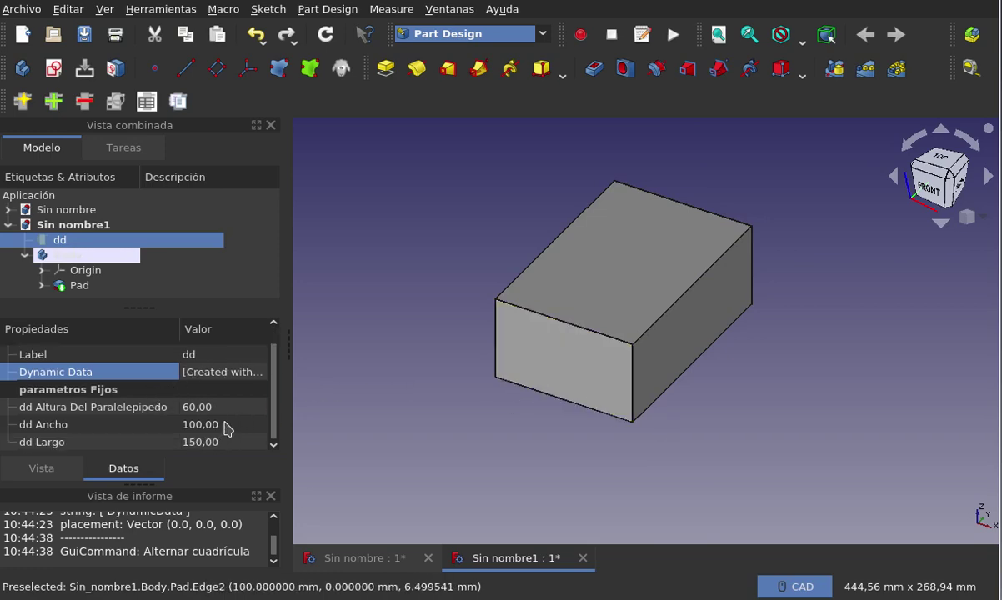
pyautogui.click(225, 442)
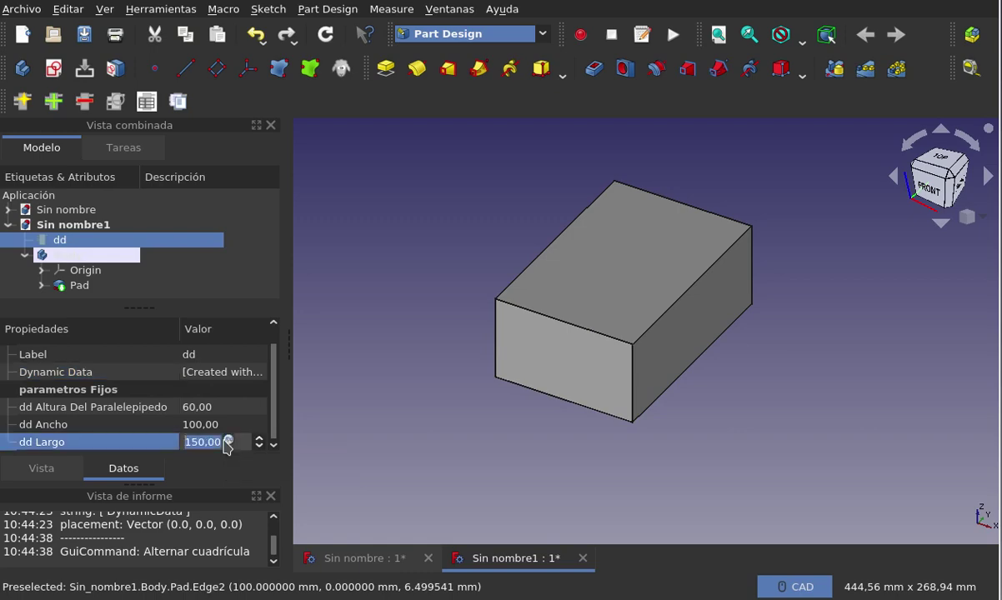
pyautogui.write('300')
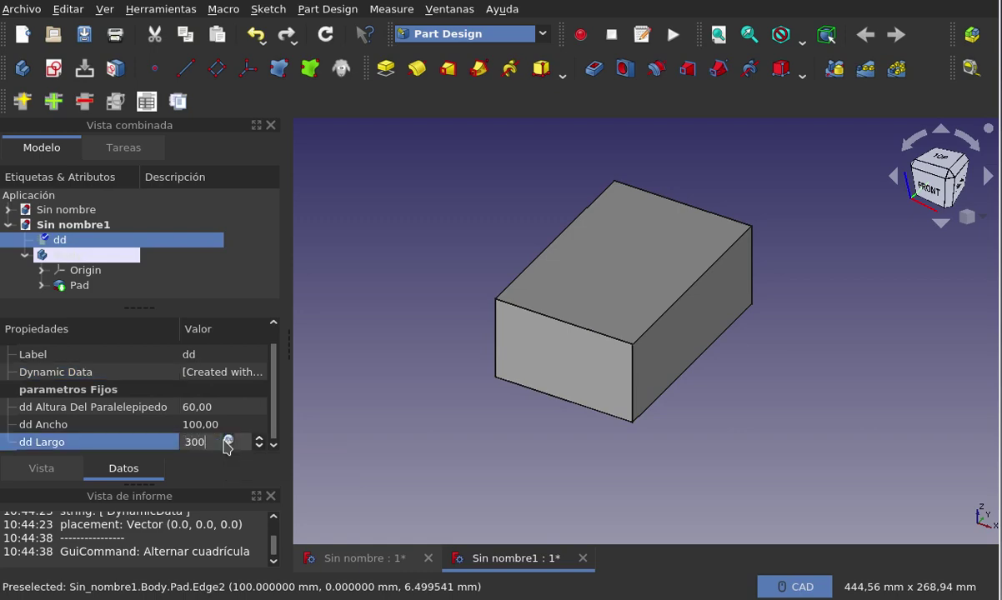
pyautogui.click(222, 424)
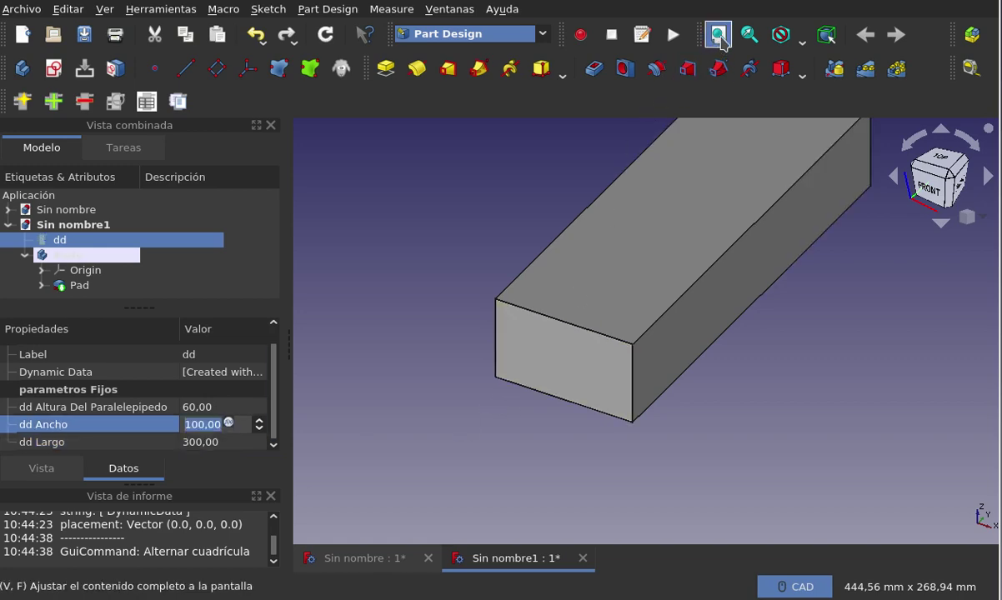
pyautogui.click(718, 34)
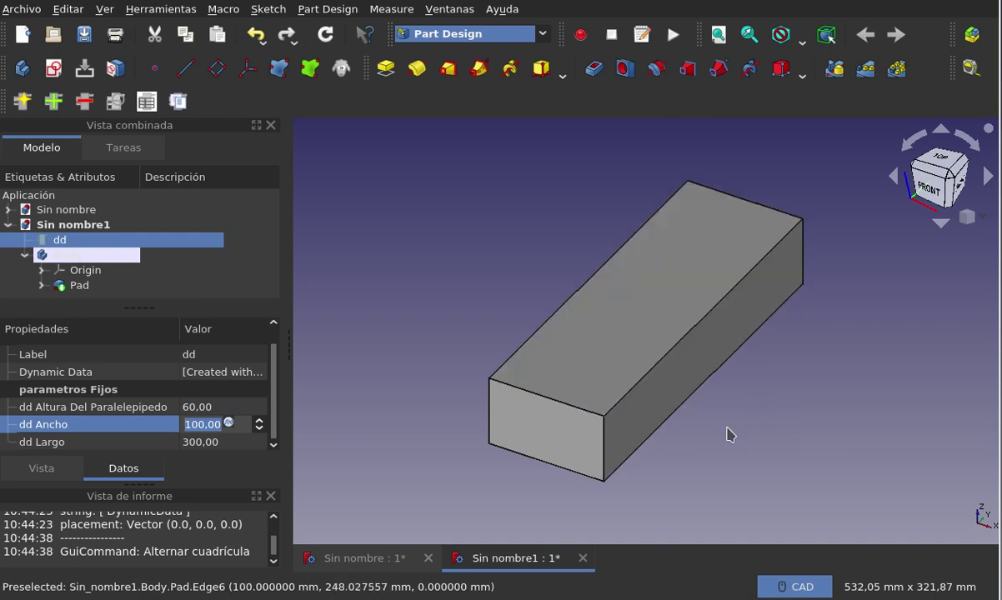
# Replace the dd Largo value 300 with 200
pyautogui.click(195, 441)
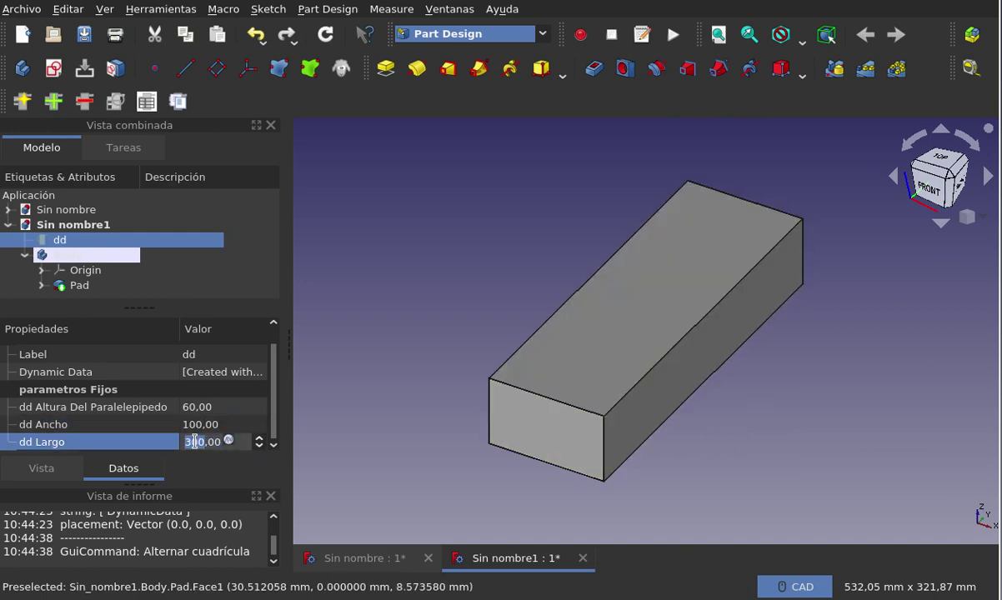
pyautogui.moveTo(195, 442); pyautogui.dragTo(205, 442)
pyautogui.write('200')
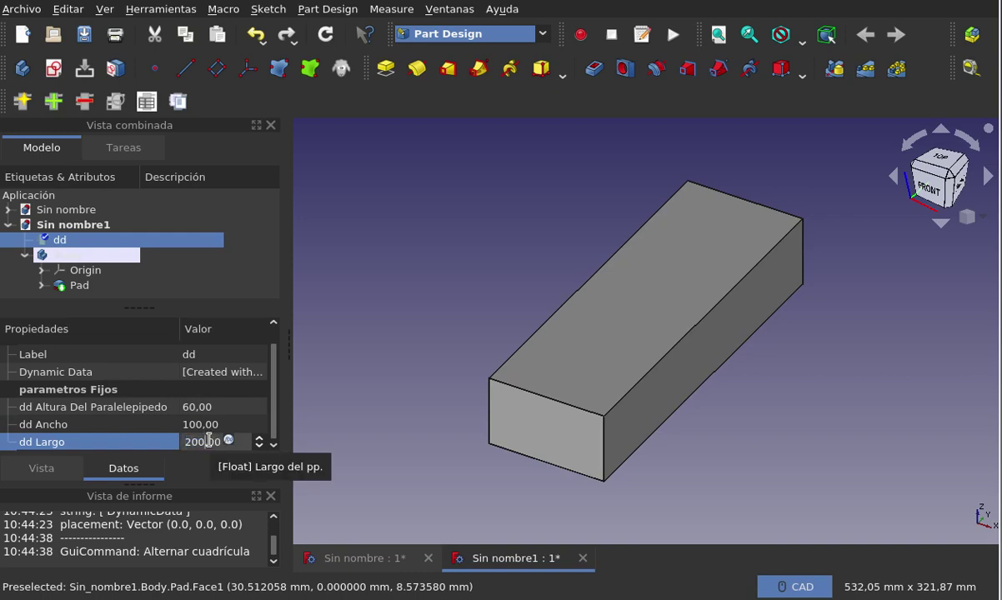
pyautogui.press('Return')
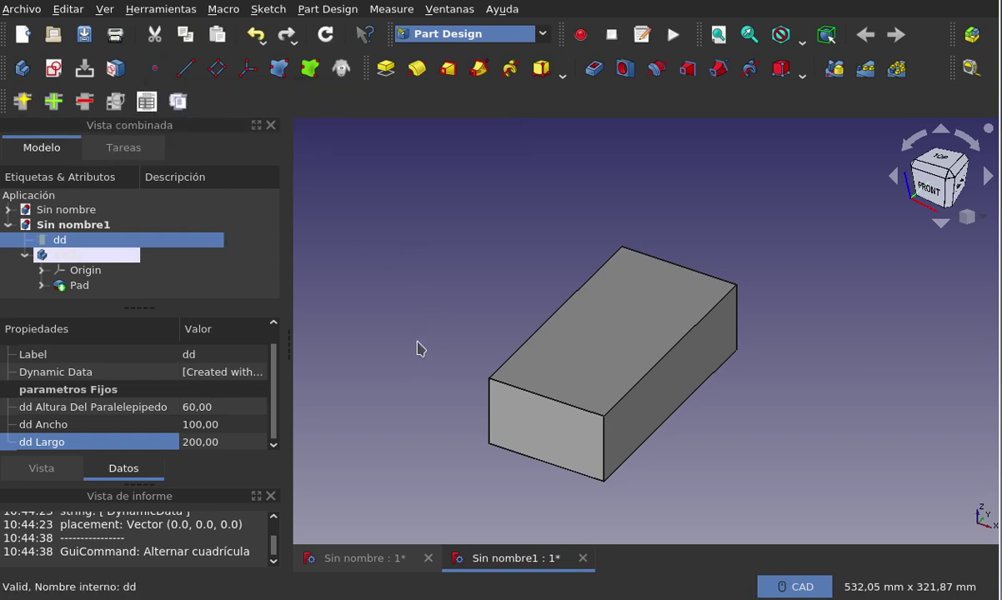
# Collapse the Body branch in the tree, deselect it, and reselect dd
pyautogui.doubleClick(70, 259)
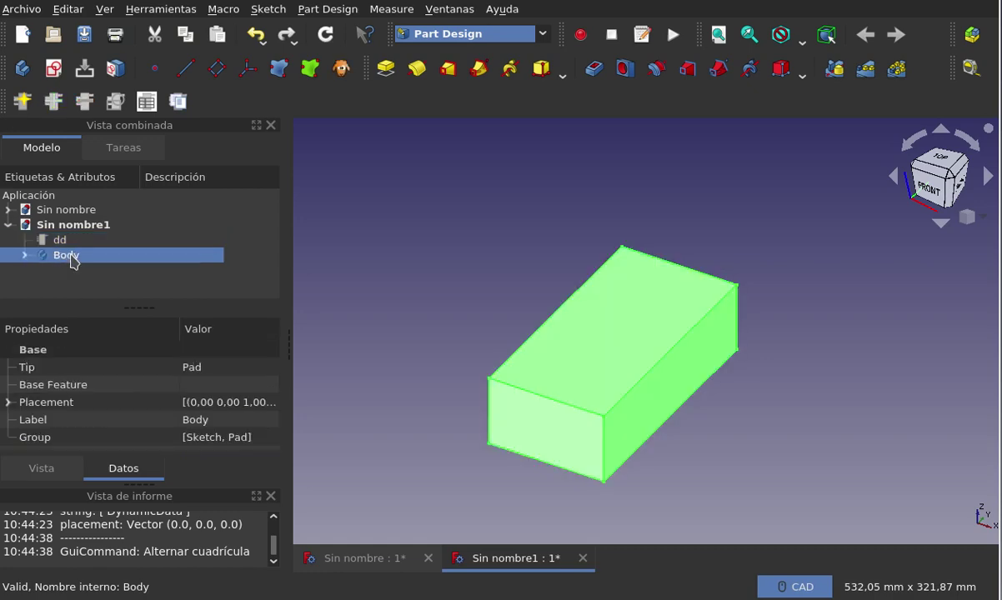
pyautogui.click(384, 265)
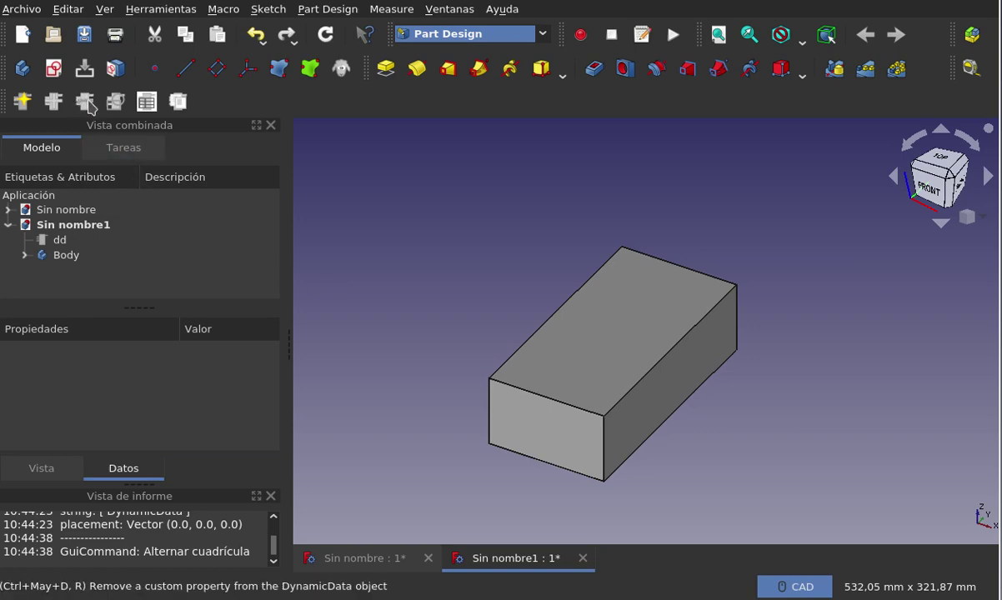
pyautogui.click(63, 241)
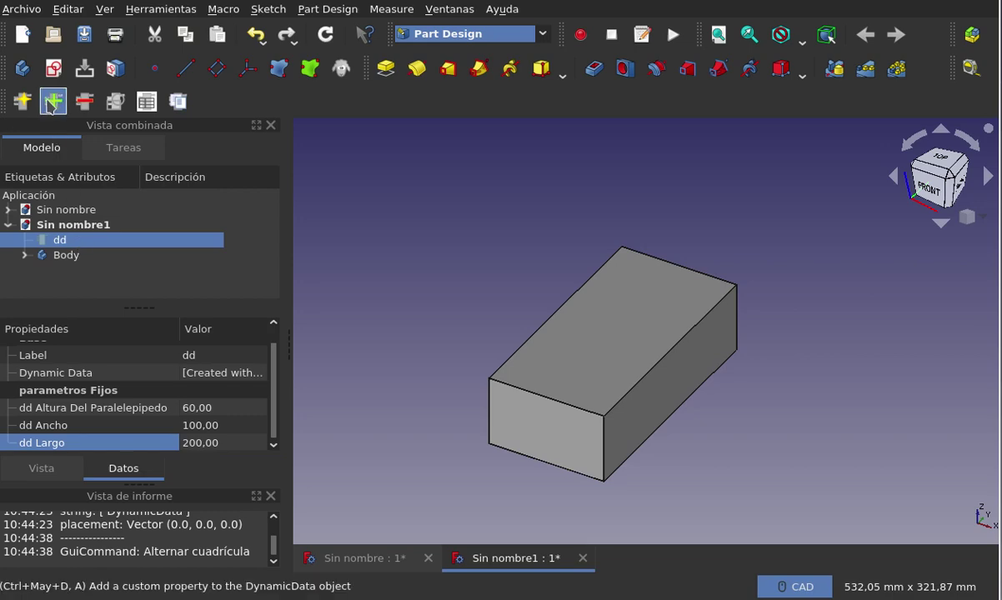
# Add a Float property casiBorrada with value 123 to dd's parametrosFijos group
pyautogui.click(53, 101)
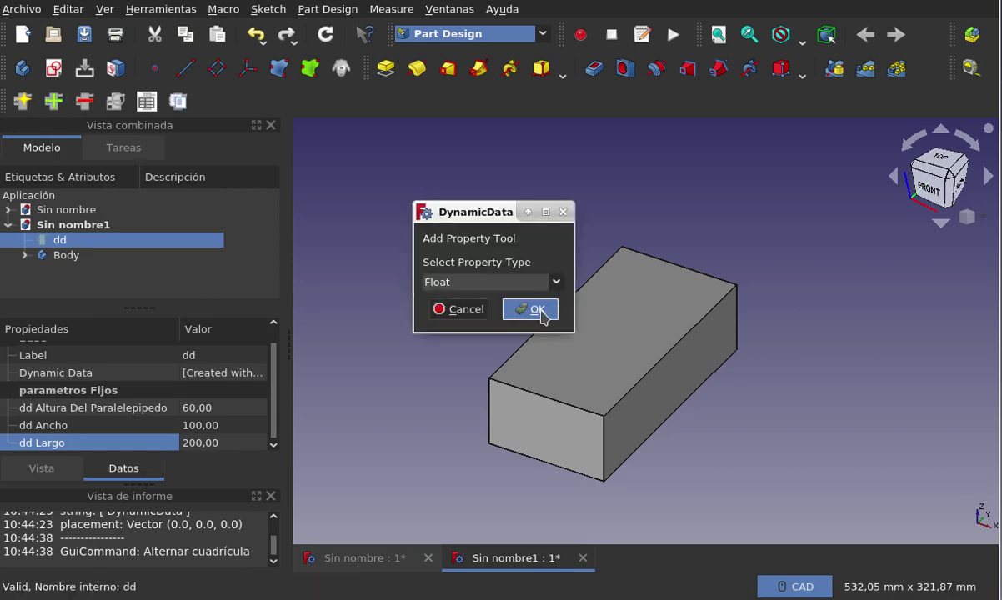
pyautogui.click(538, 310)
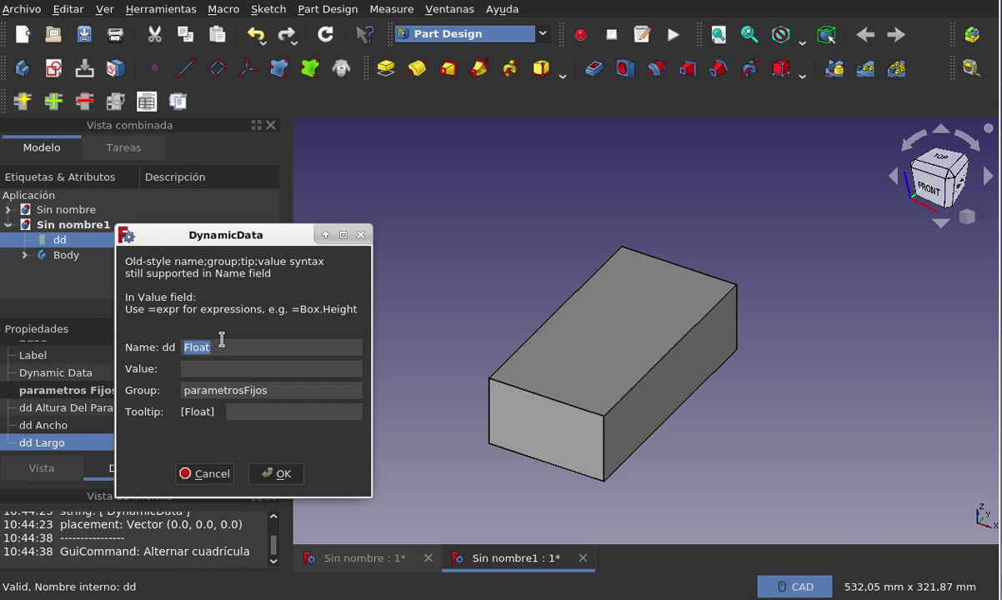
pyautogui.write('casiBorrada')
pyautogui.press('Tab')
pyautogui.write('123')
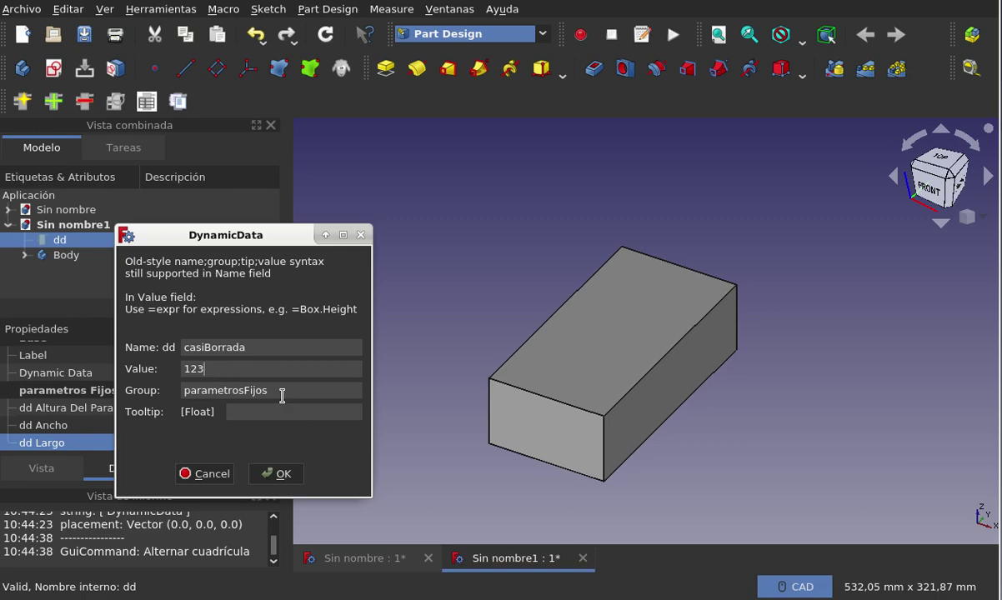
pyautogui.click(277, 472)
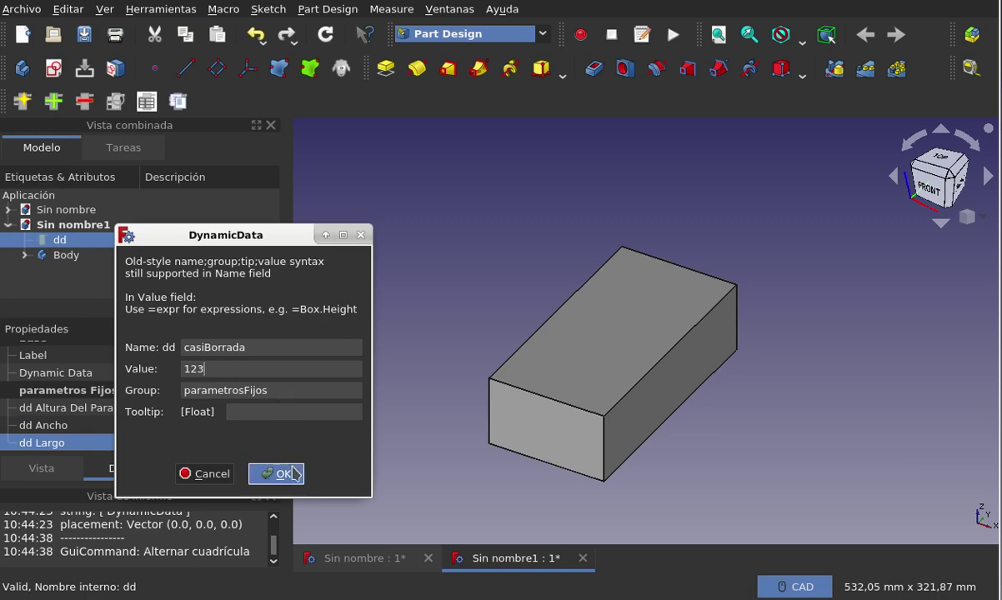